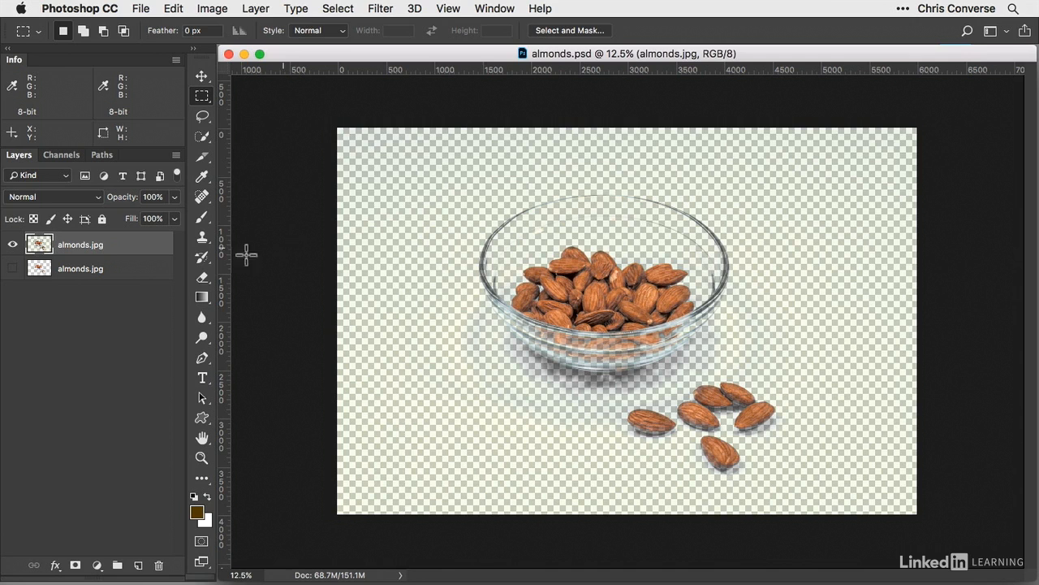
Step: Show the lower almonds.jpg layer and toggle the upper almonds.jpg layer's visibility to compare the two cutouts
click(12, 269)
click(12, 245)
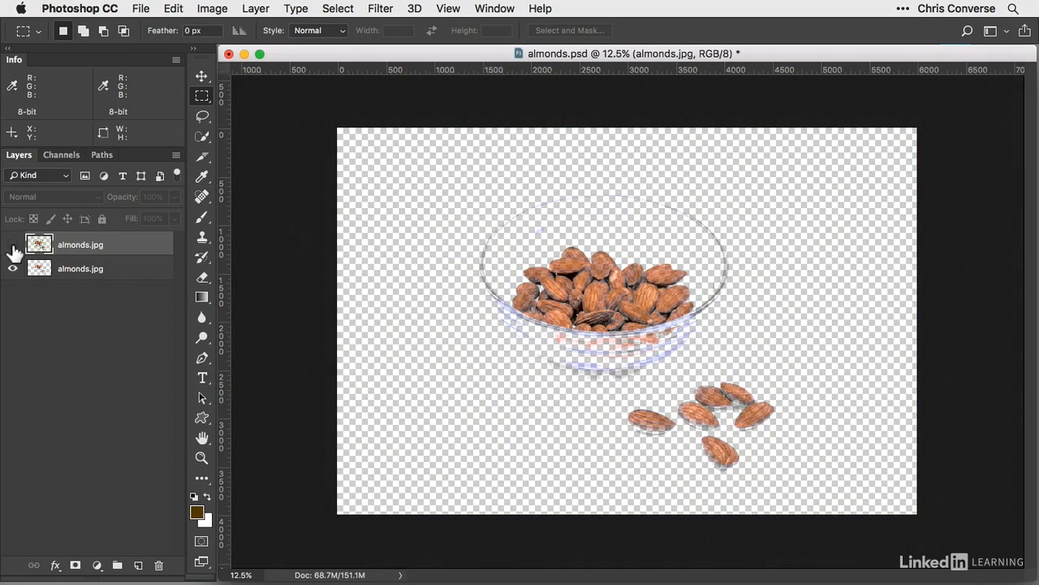
click(12, 246)
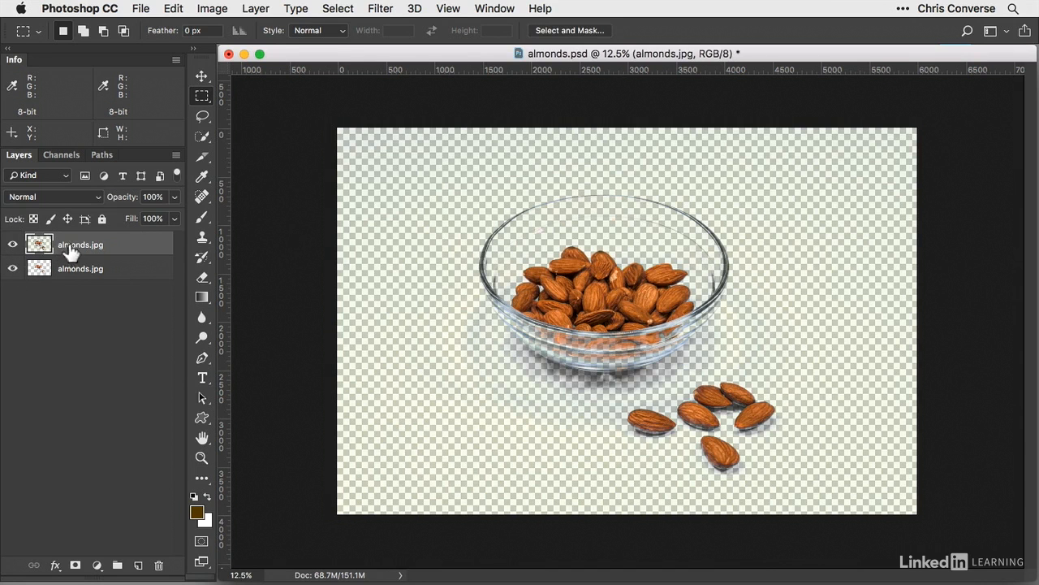
click(12, 245)
click(12, 245)
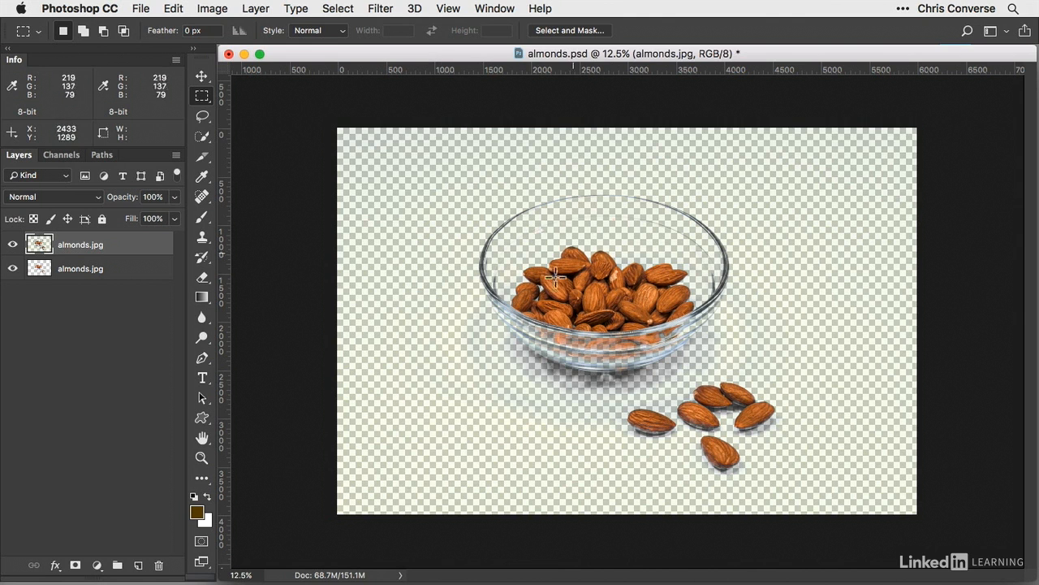
Step: Hide the upper almonds.jpg layer and add a new empty layer directly above the lower almonds.jpg layer
click(13, 244)
click(72, 277)
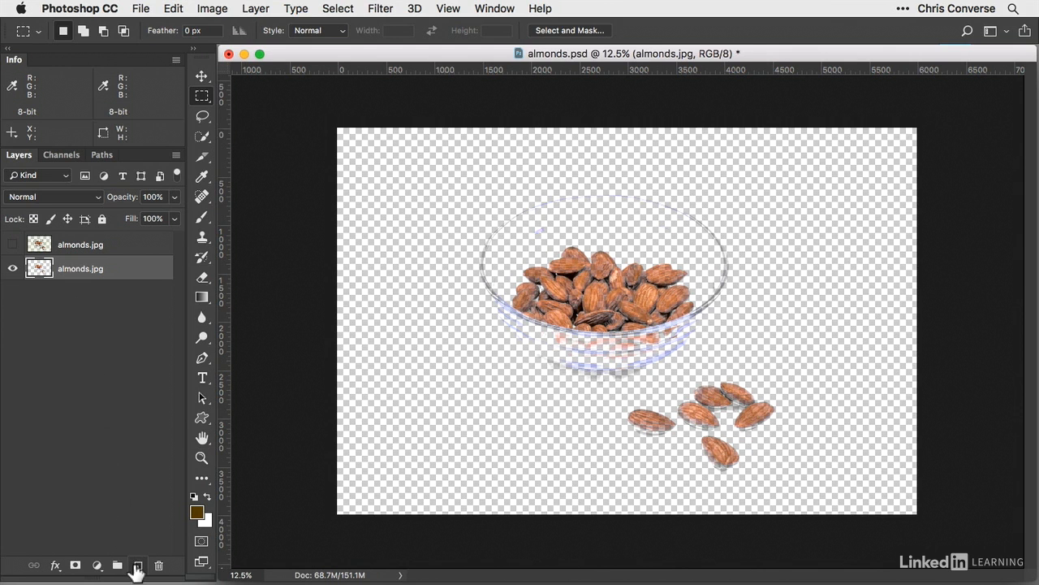
click(137, 566)
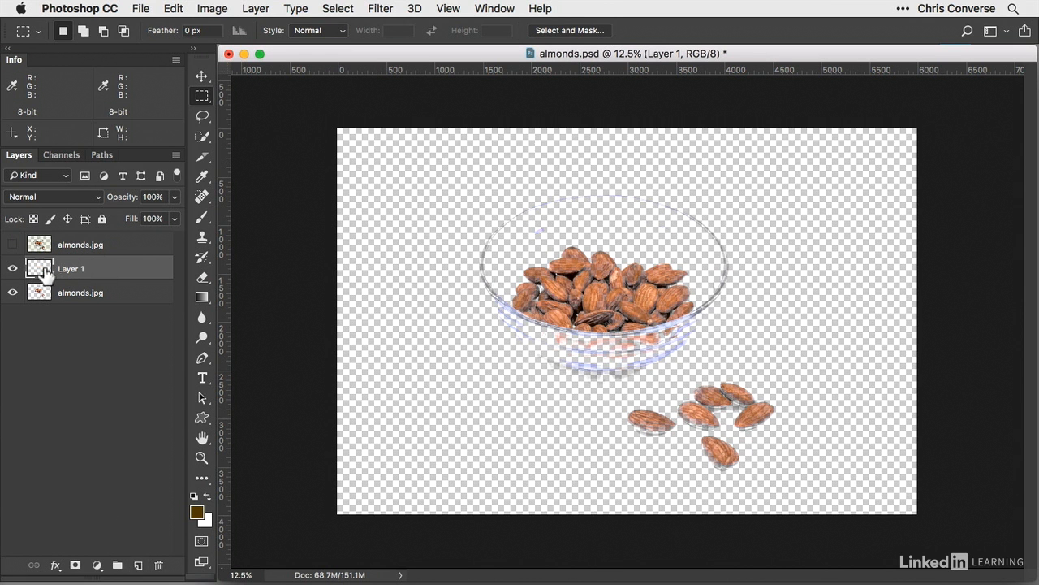
Step: Set the foreground color to purple, hex 8d00b5
click(197, 512)
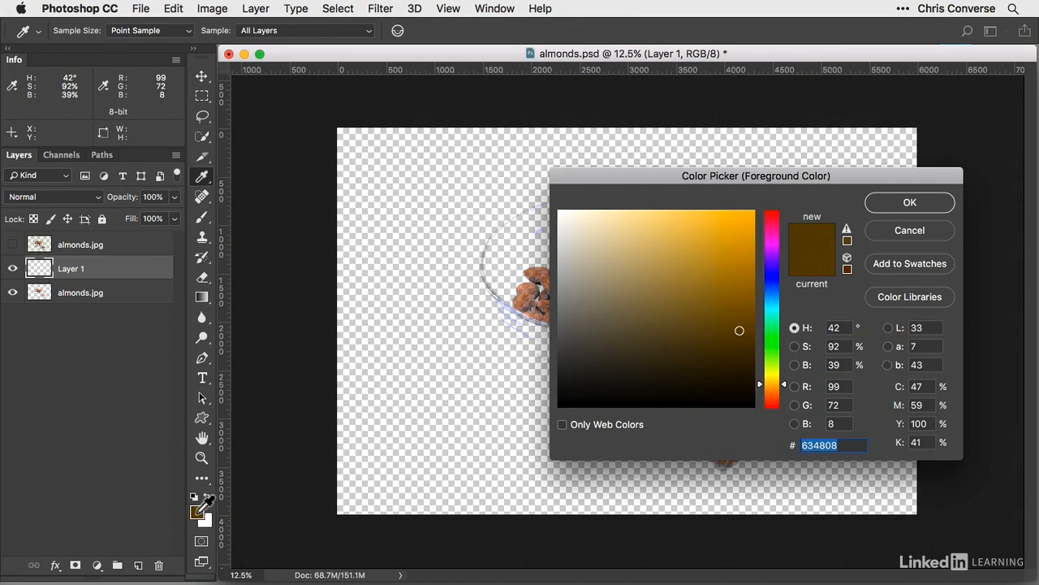
click(772, 244)
drag(772, 242, 756, 297)
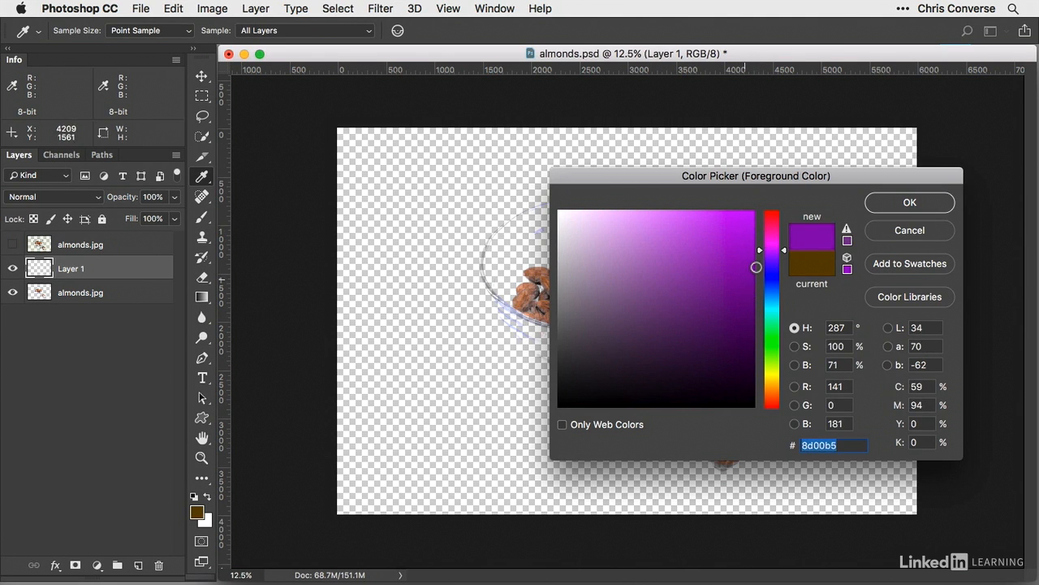
click(907, 201)
key(m)
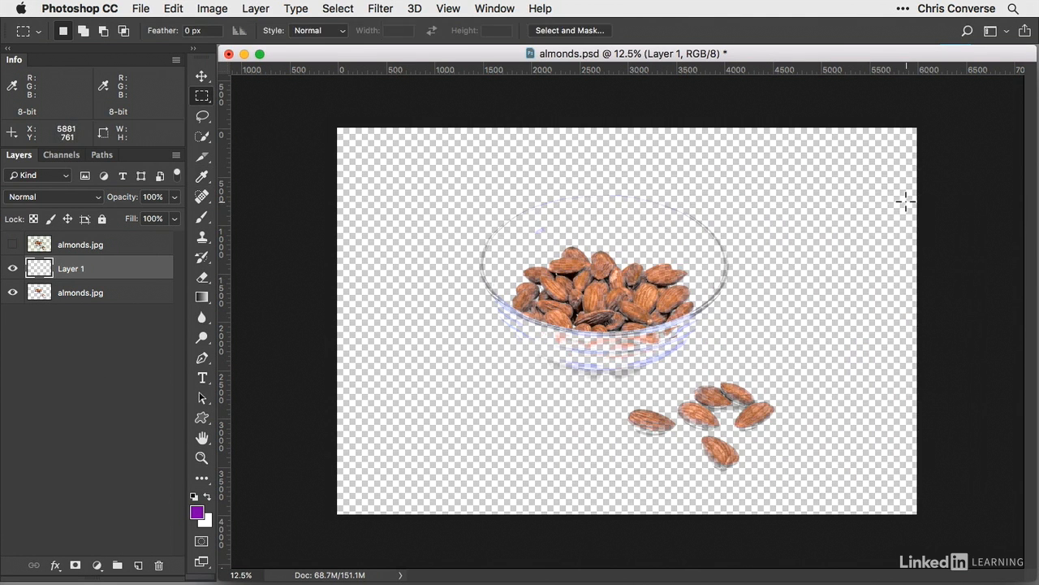
Step: Fill the new layer with the foreground color at 100% opacity and move it beneath the lower almonds.jpg layer
click(178, 10)
click(208, 259)
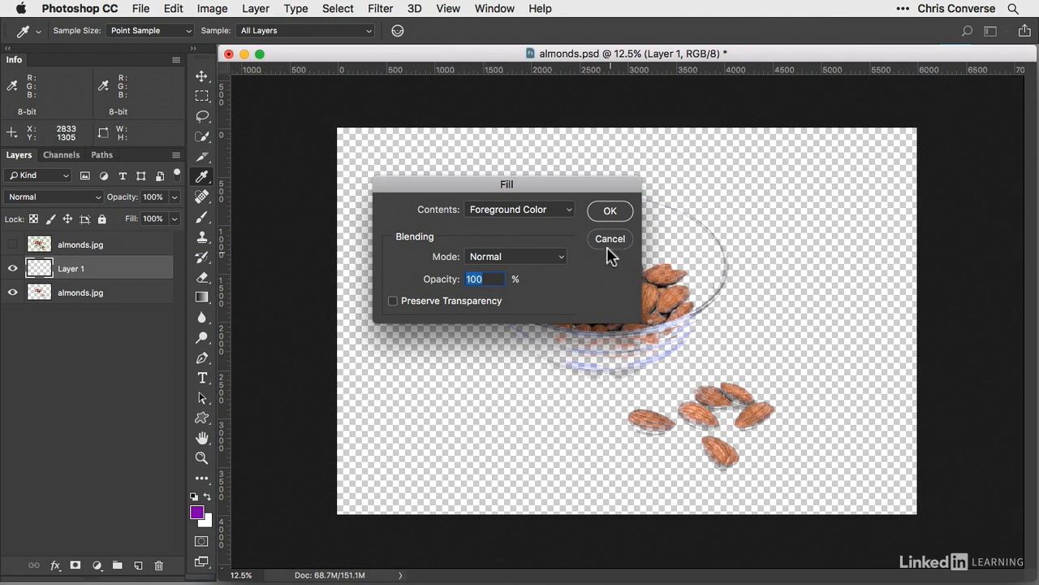
click(613, 210)
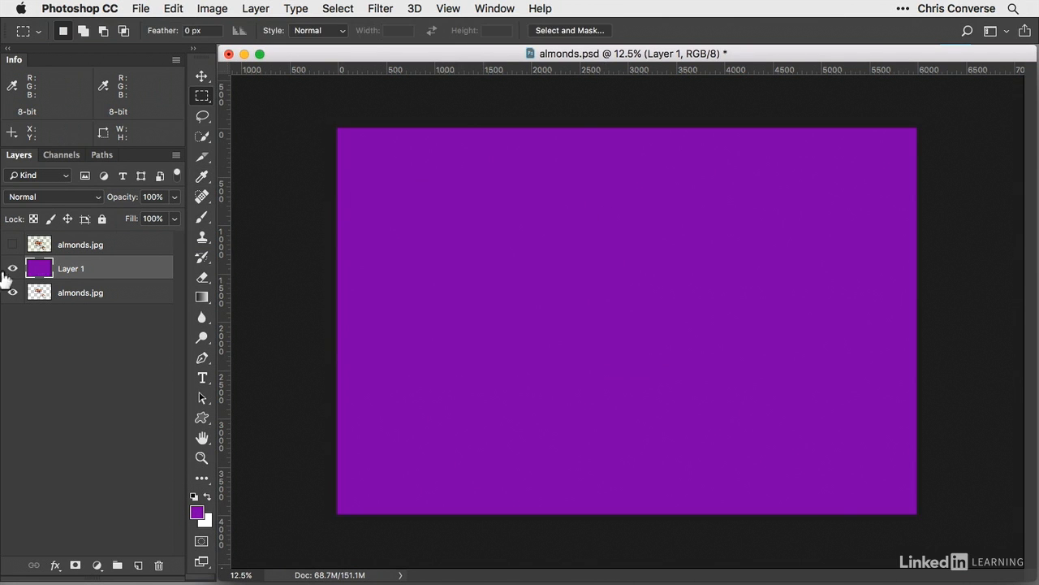
drag(98, 276, 95, 305)
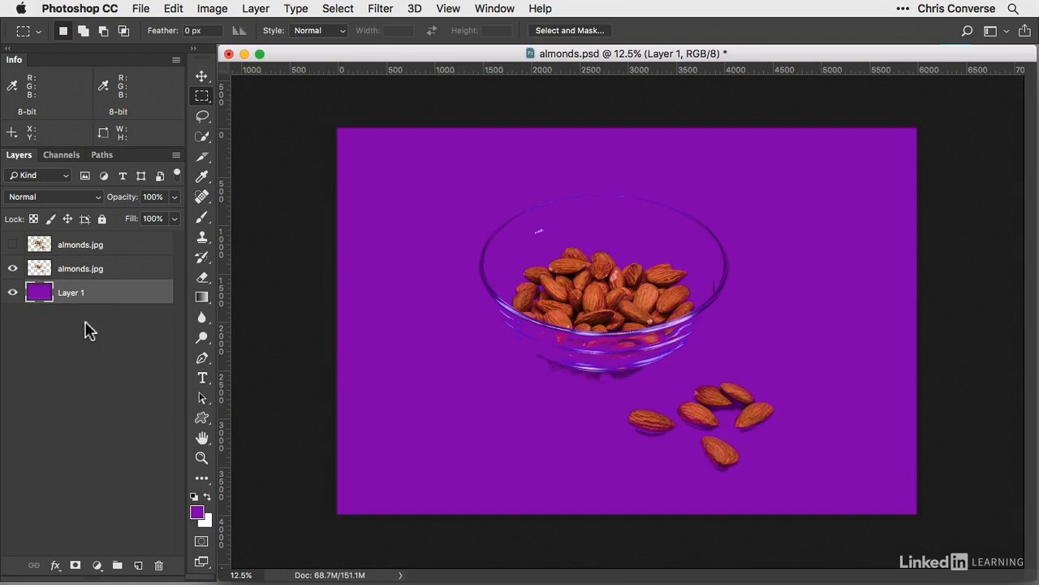
Step: Show the upper almonds.jpg layer again and give it a layer mask filled with black at 100% opacity
click(13, 244)
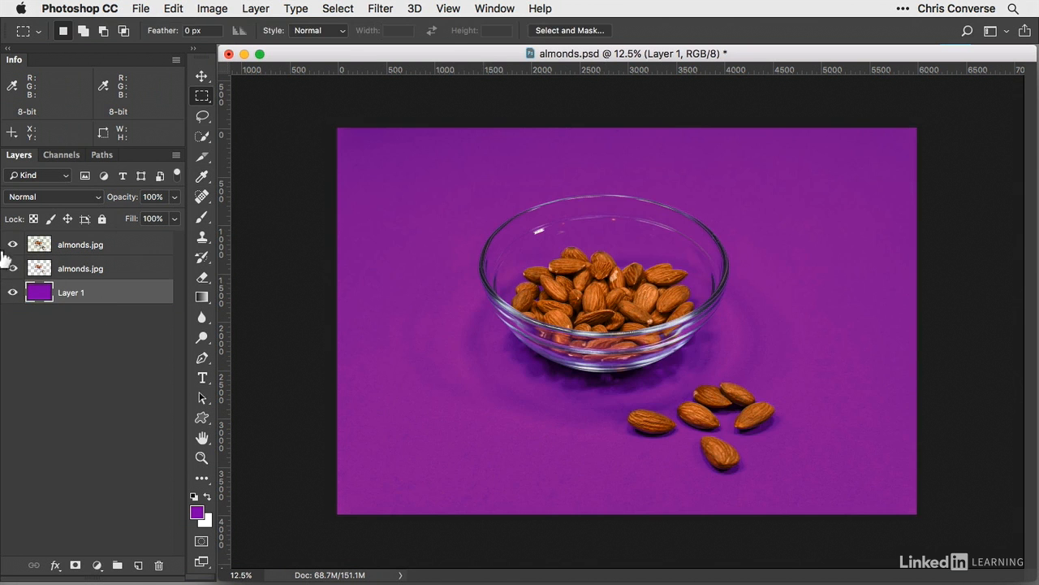
click(80, 248)
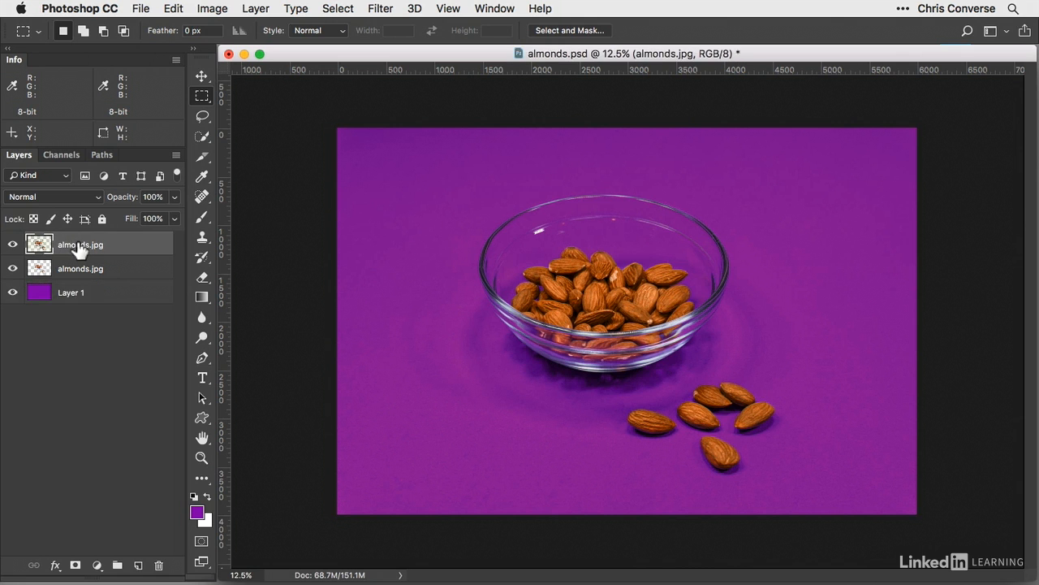
click(75, 566)
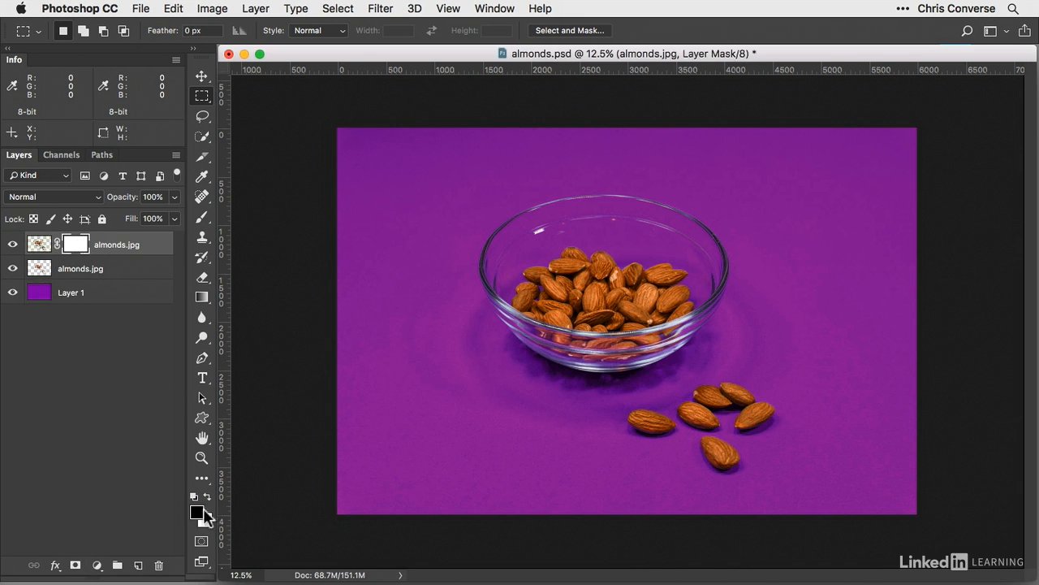
click(174, 8)
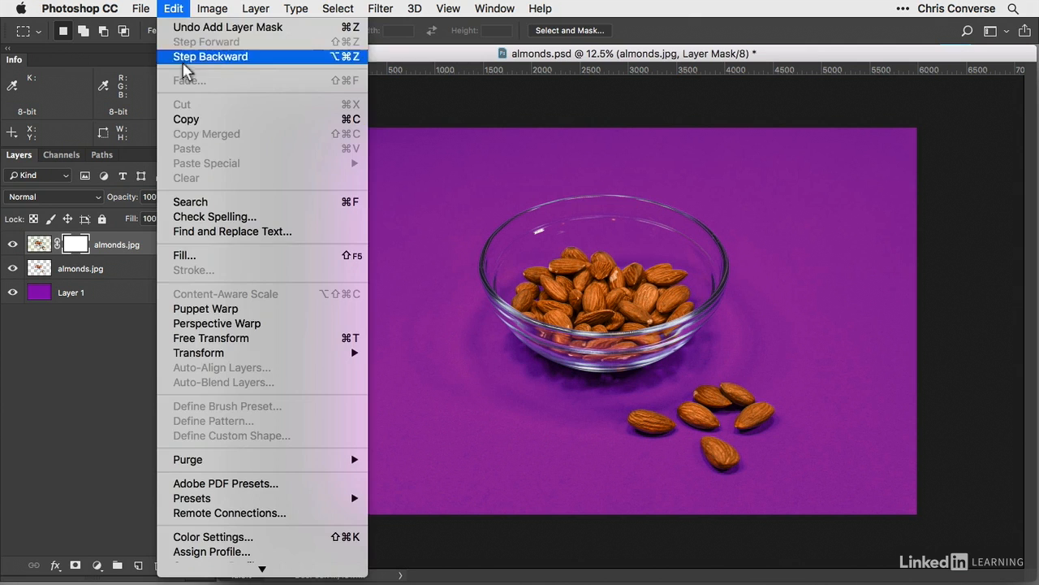
click(198, 256)
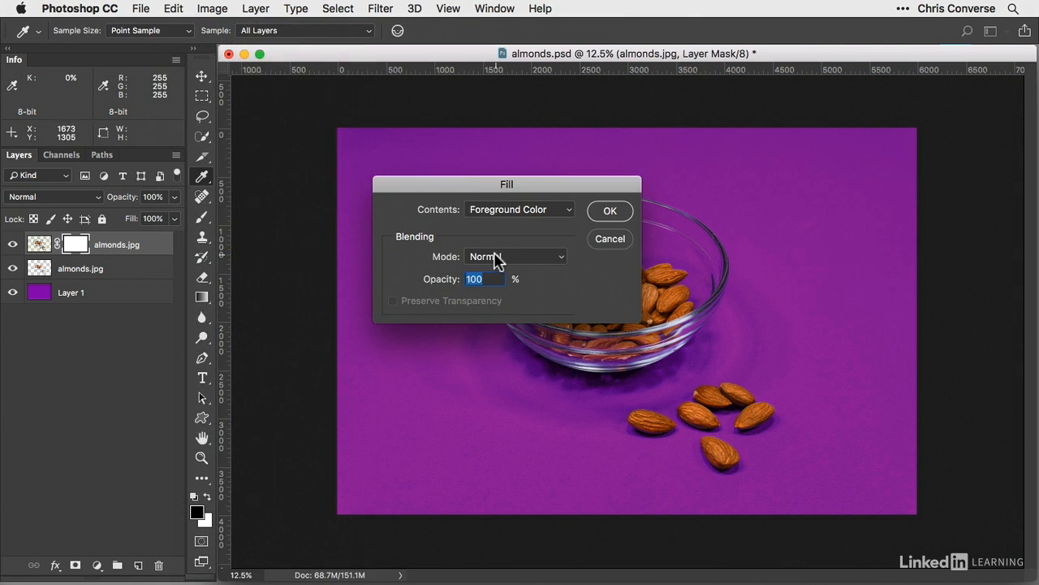
click(610, 211)
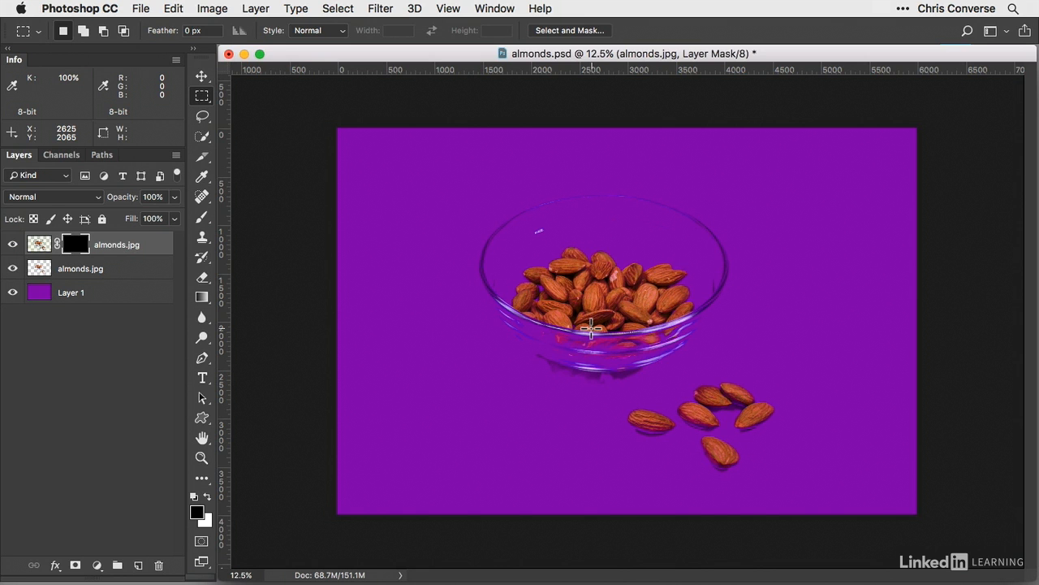
Step: Set up the Brush tool for the mask with white paint, a soft round 250 px tip, 0% hardness and 30% flow
click(654, 317)
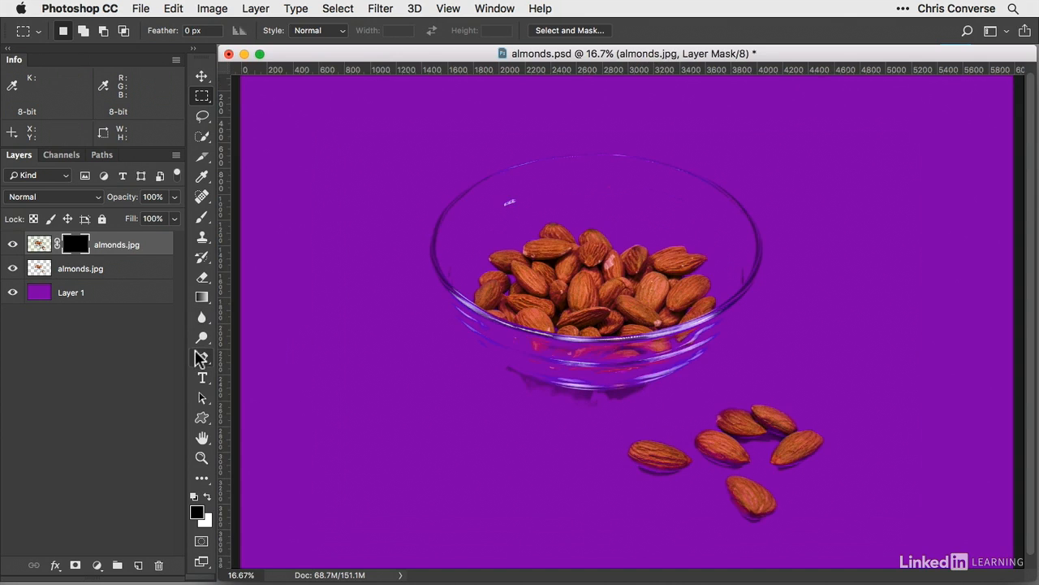
click(592, 301)
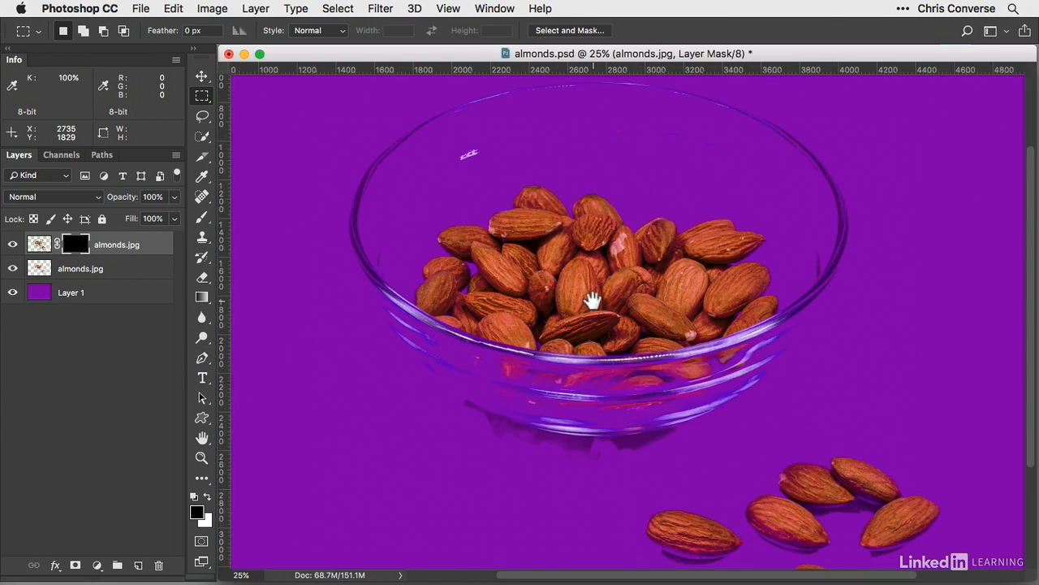
drag(592, 297, 506, 339)
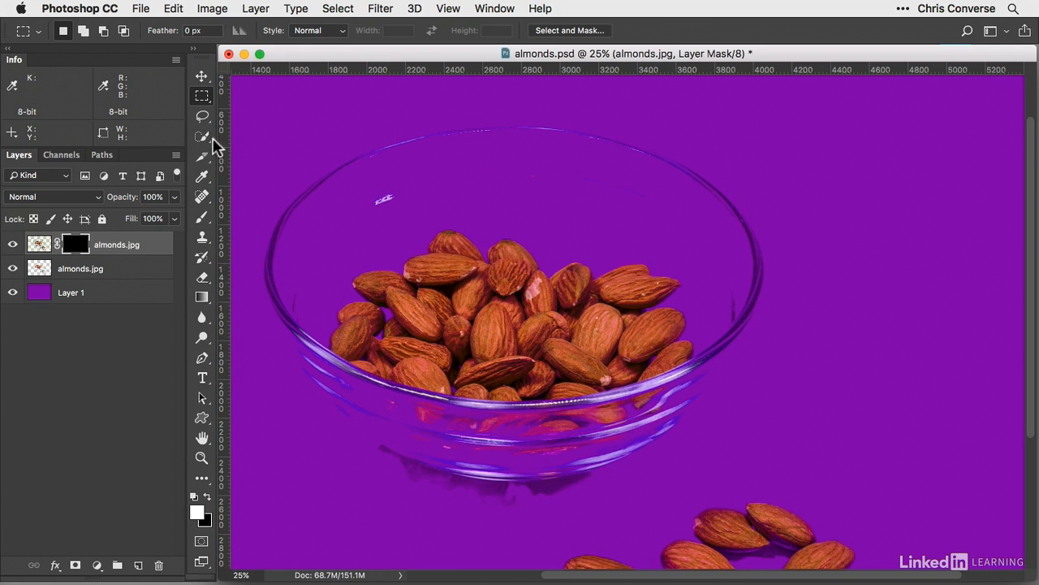
click(202, 218)
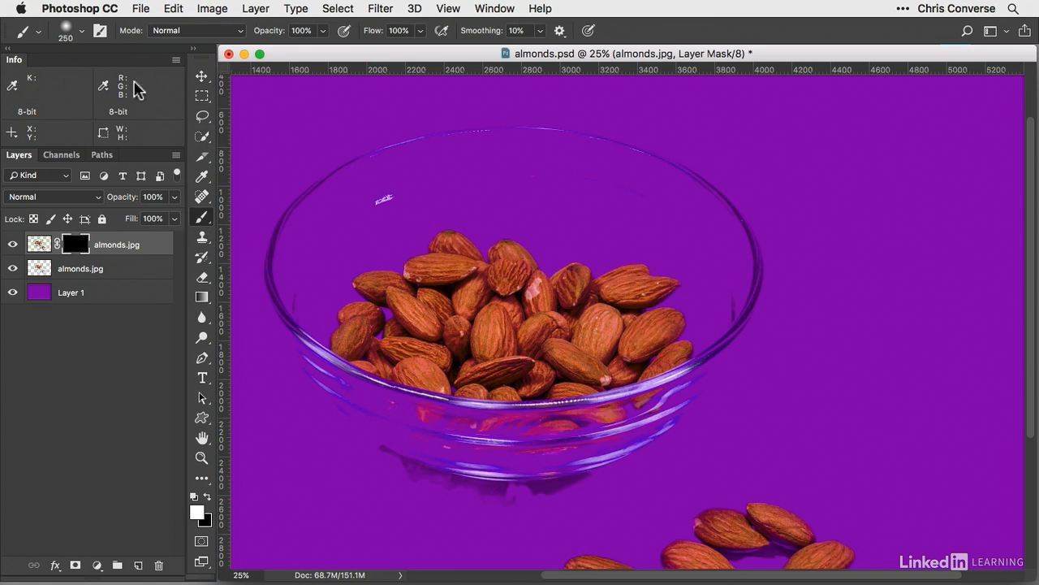
click(81, 31)
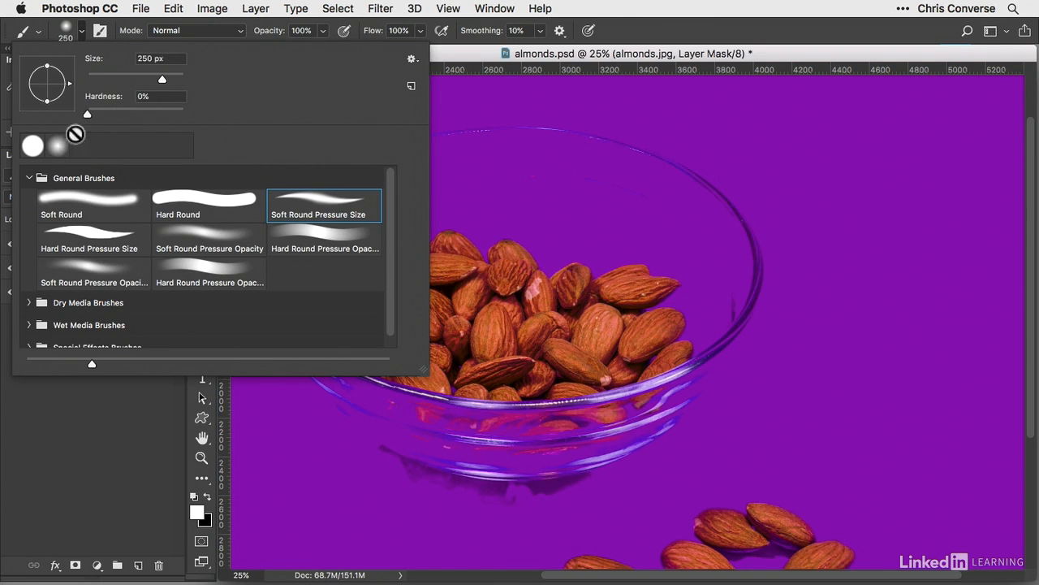
double_click(57, 147)
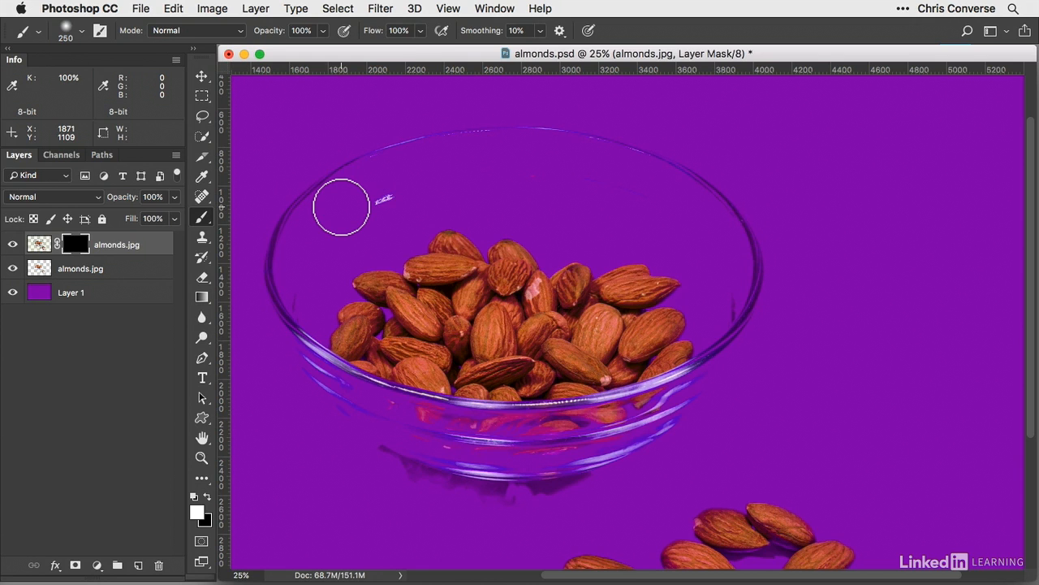
click(422, 31)
drag(420, 47, 384, 47)
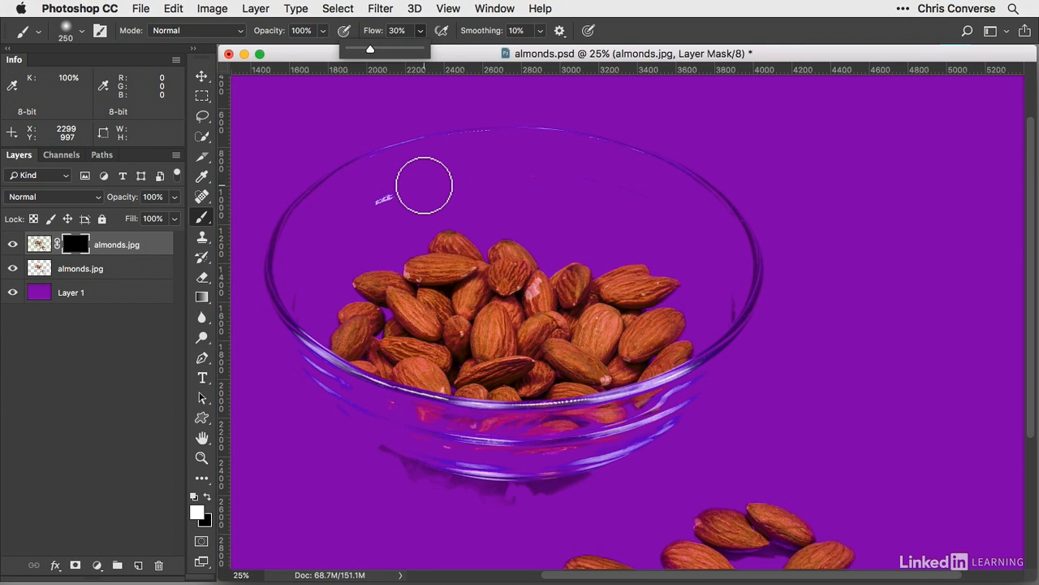
Step: Paint white on the upper layer's mask with a 400 px brush around the bowl's rim, sides and front glass
key(bracketright)
key(bracketright)
key(bracketright)
key(bracketright)
key(bracketright)
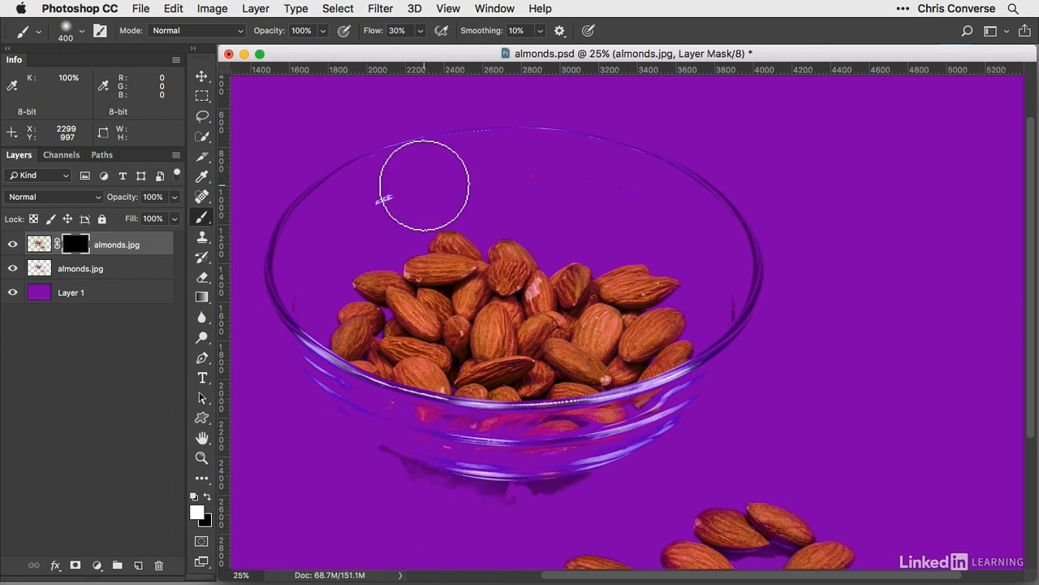
key(bracketleft)
key(bracketleft)
key(bracketleft)
key(bracketleft)
key(bracketleft)
key(bracketleft)
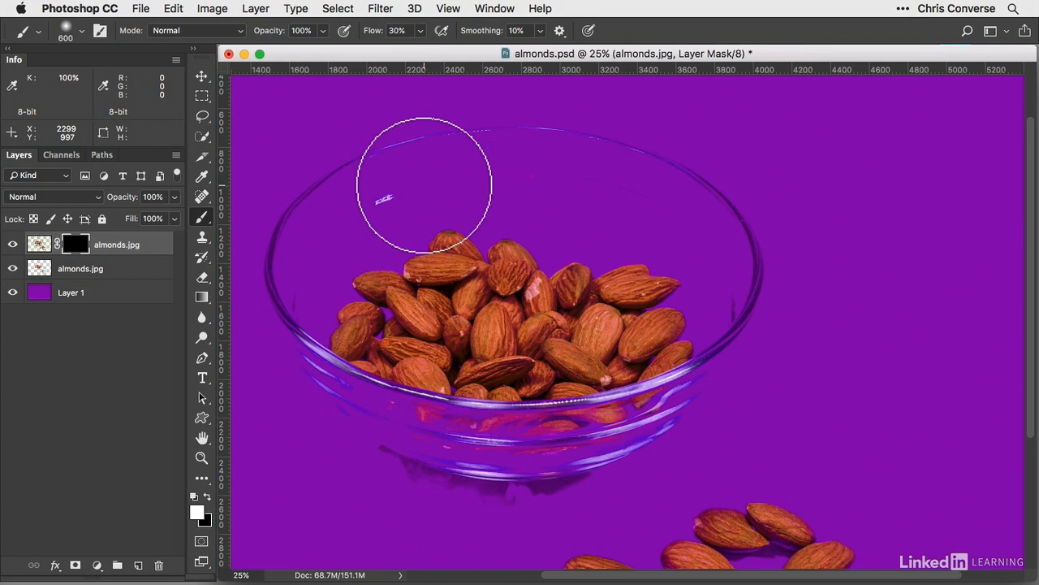
key(bracketright)
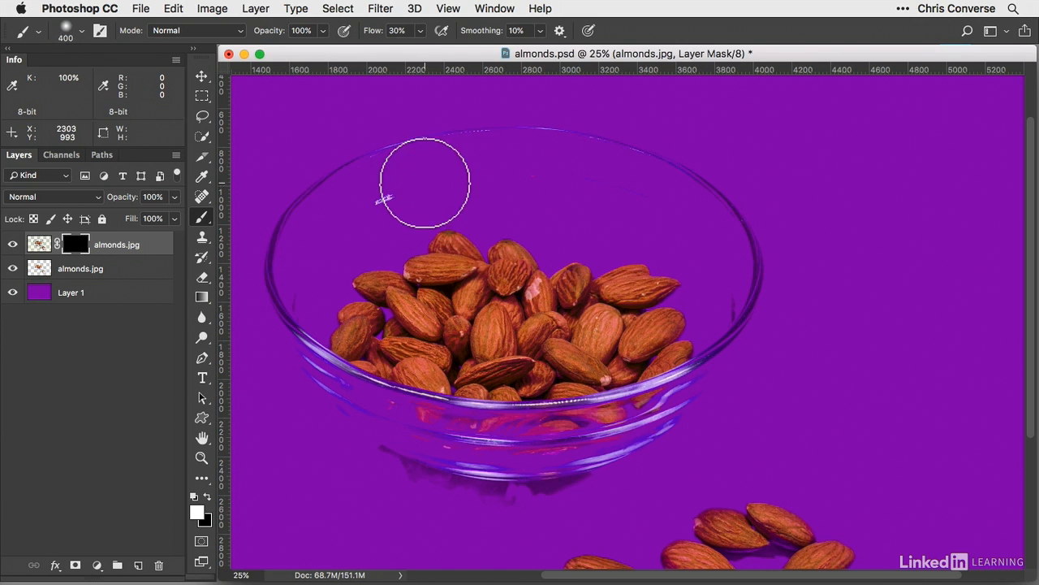
mouse_move(355, 207)
mouse_down()
mouse_move(504, 173)
mouse_move(472, 176)
mouse_move(484, 174)
mouse_move(587, 177)
mouse_move(662, 195)
mouse_move(634, 196)
mouse_move(683, 217)
mouse_move(733, 272)
mouse_up()
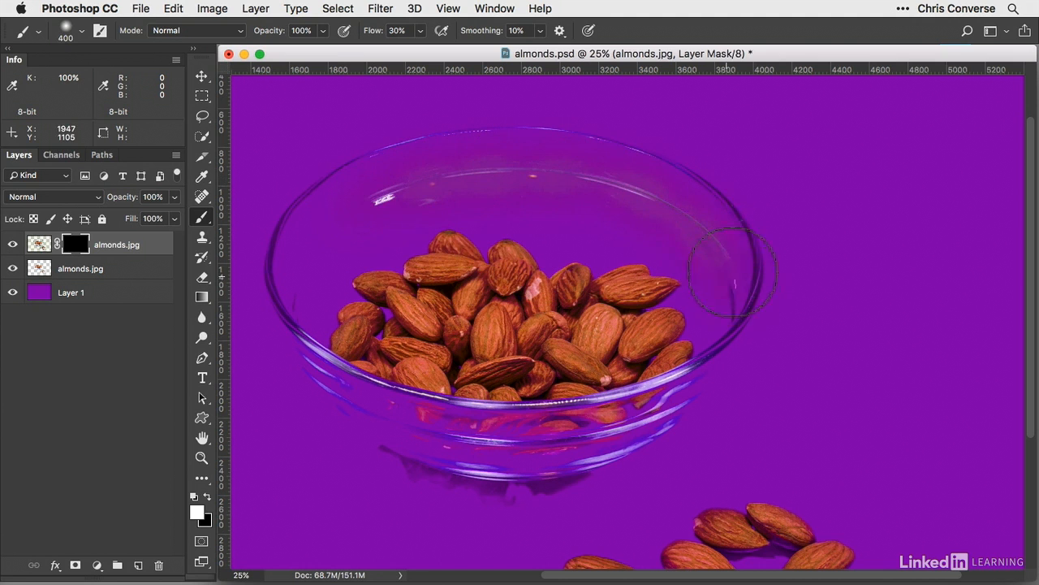
mouse_move(685, 197)
mouse_down()
mouse_move(622, 151)
mouse_move(528, 122)
mouse_move(473, 124)
mouse_move(364, 159)
mouse_move(307, 203)
mouse_up()
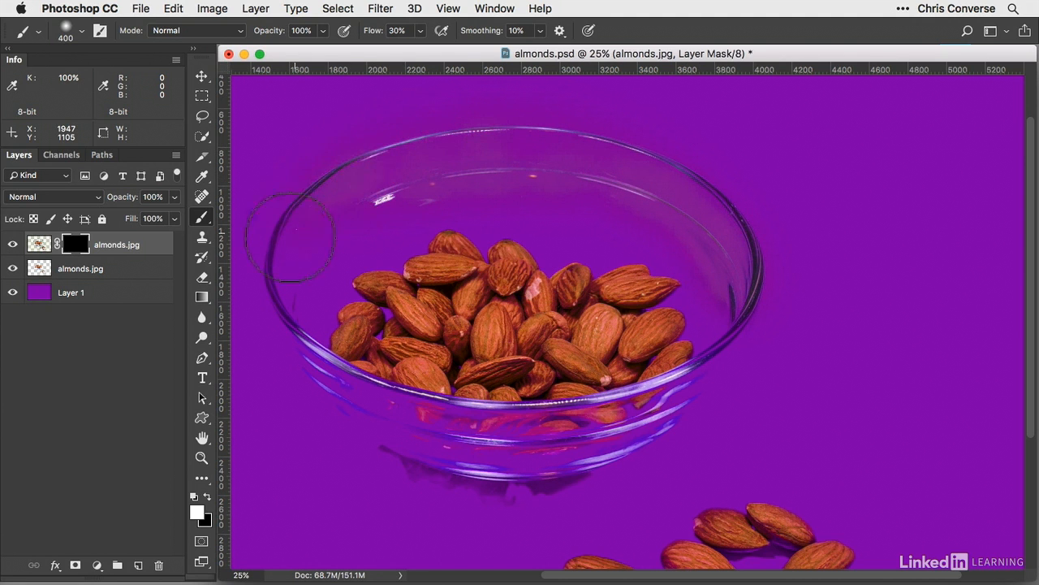
mouse_move(289, 237)
mouse_down()
mouse_move(313, 329)
mouse_move(337, 351)
mouse_move(406, 207)
mouse_move(430, 190)
mouse_up()
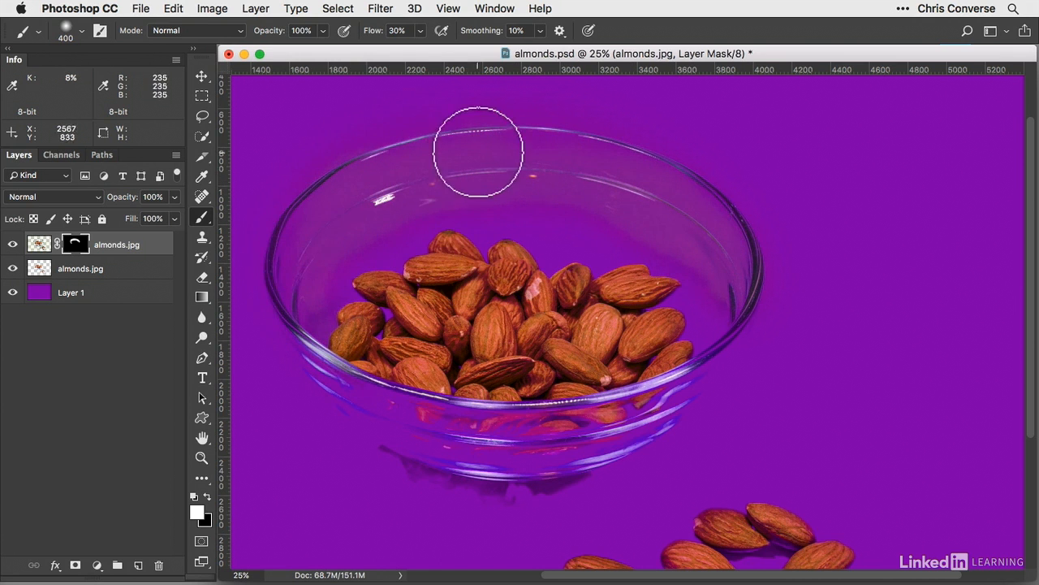
drag(479, 152, 498, 139)
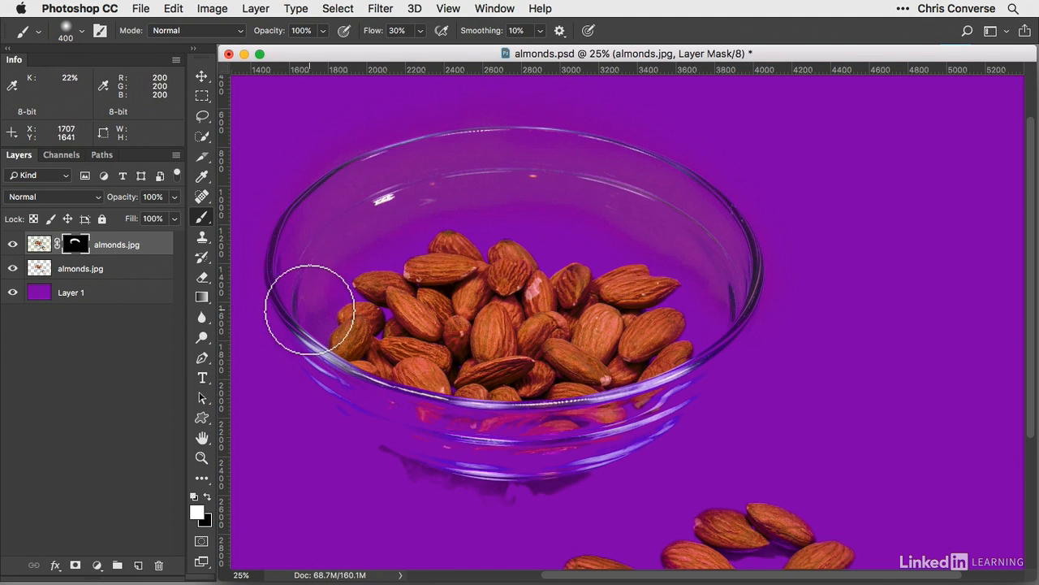
mouse_move(354, 353)
mouse_down()
mouse_move(419, 408)
mouse_move(508, 435)
mouse_move(415, 423)
mouse_move(560, 445)
mouse_move(619, 437)
mouse_move(654, 417)
mouse_move(688, 394)
mouse_move(703, 361)
mouse_up()
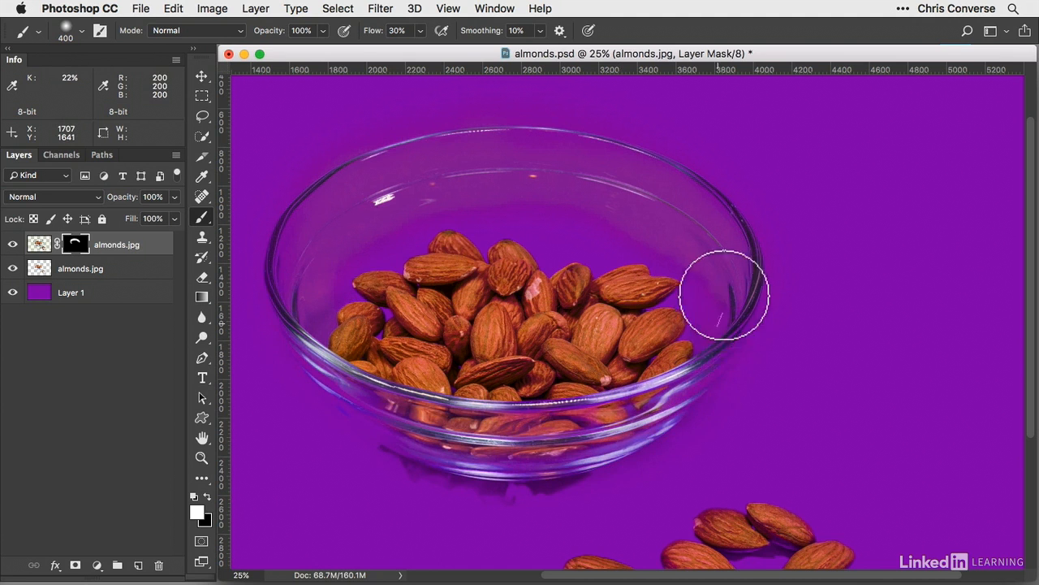
mouse_move(651, 197)
mouse_down()
mouse_move(605, 169)
mouse_move(557, 174)
mouse_up()
Step: Paint white on the mask with brushes of 175 to 250 px along the bowl's lower glass edge and the shadow beneath its front left
key(bracketleft)
key(bracketleft)
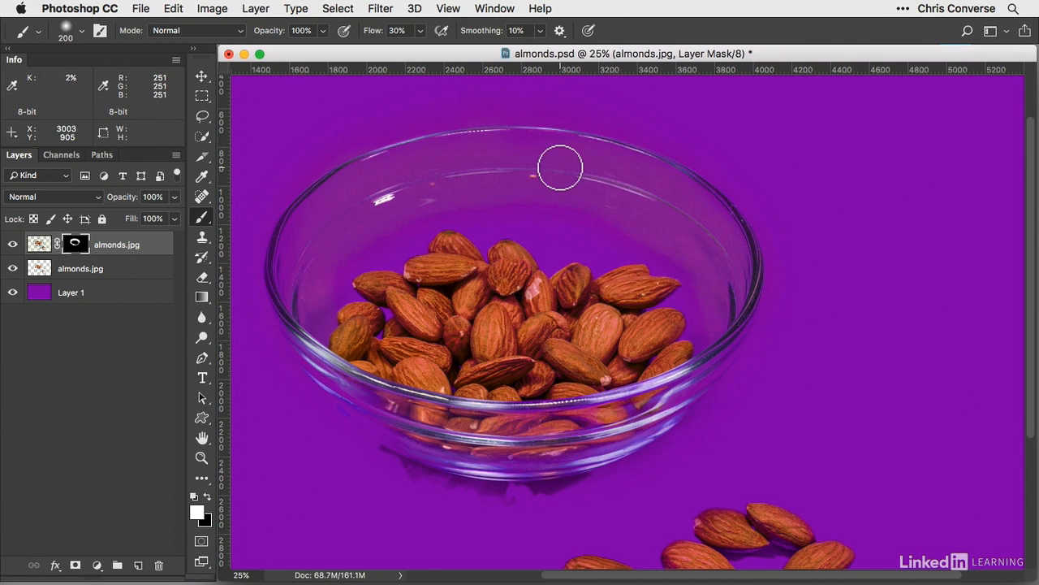
key(bracketleft)
key(bracketleft)
key(bracketleft)
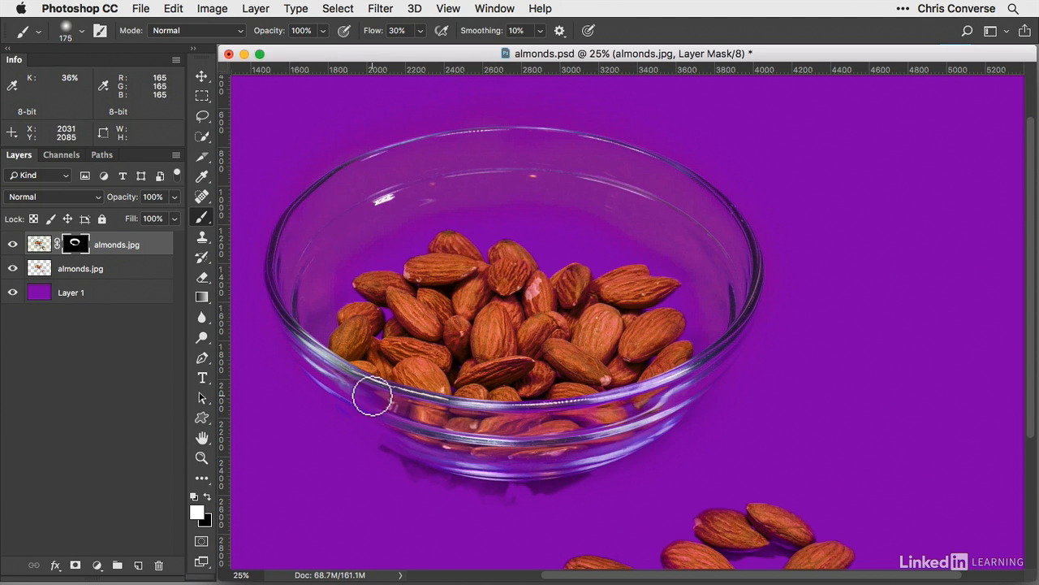
key(bracketright)
key(bracketright)
key(bracketright)
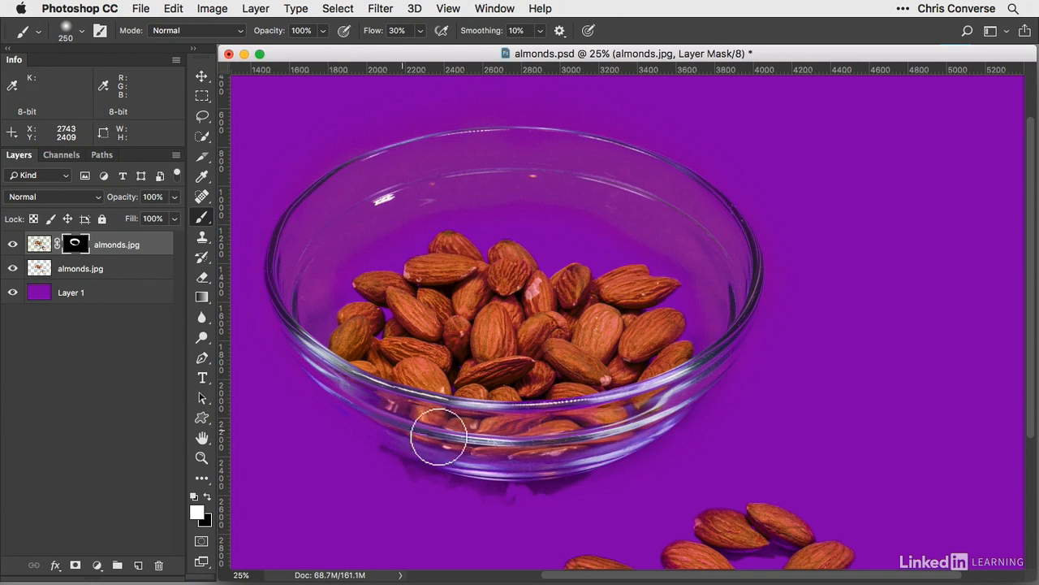
drag(383, 430, 391, 438)
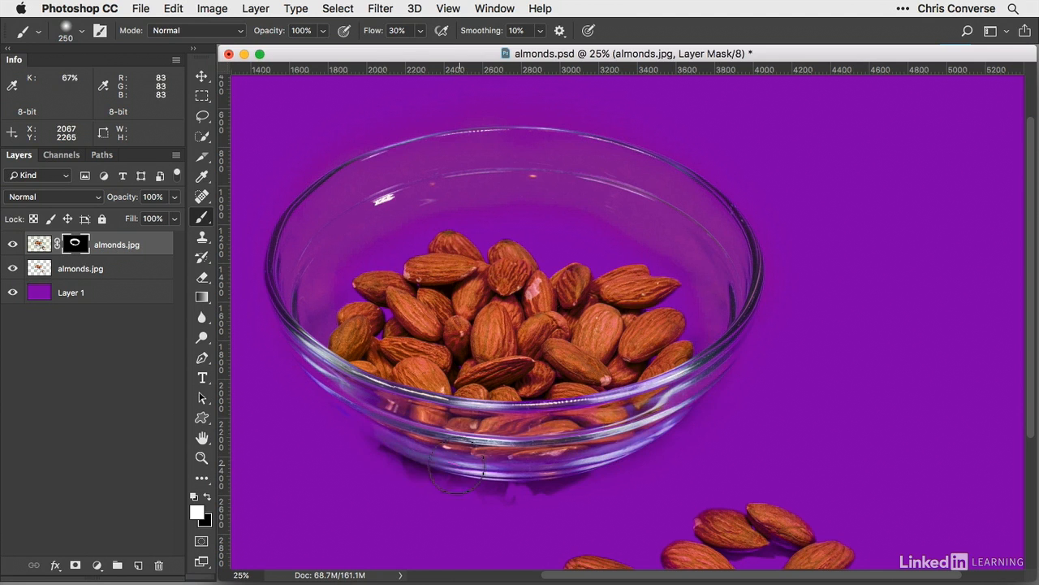
mouse_move(457, 469)
mouse_down()
mouse_move(608, 474)
mouse_move(643, 451)
mouse_move(644, 438)
mouse_move(529, 485)
mouse_move(405, 469)
mouse_move(497, 486)
mouse_move(561, 482)
mouse_move(624, 460)
mouse_move(499, 481)
mouse_move(398, 452)
mouse_move(350, 417)
mouse_up()
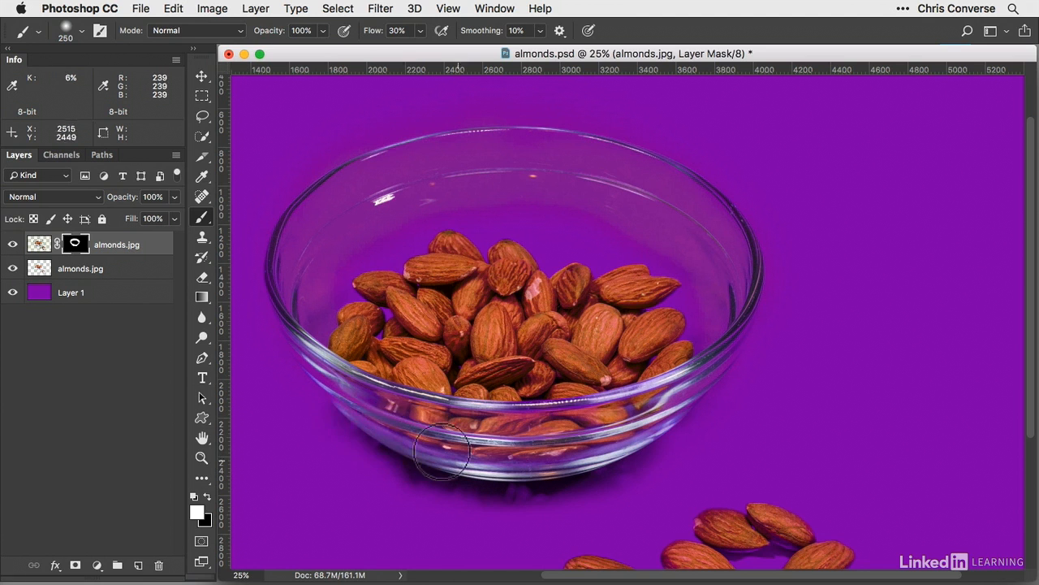
drag(440, 455, 497, 465)
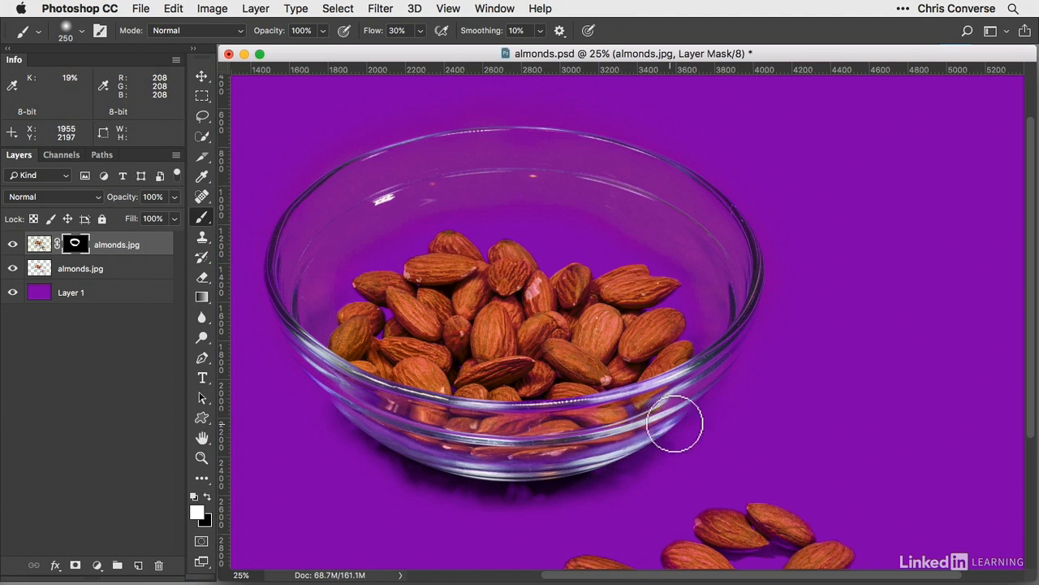
Step: Paint white on the mask with a 600 px brush to restore the soft shadow below the bowl's right side
key(bracketright)
key(bracketright)
key(bracketright)
key(bracketright)
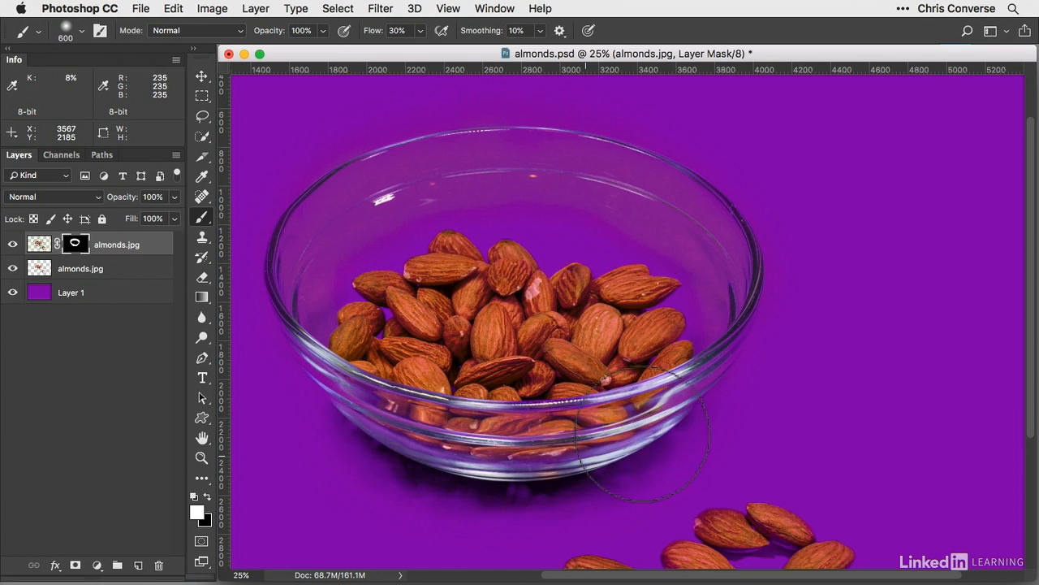
drag(606, 495, 517, 273)
Step: Paint white on the mask with a 250 px brush over the lone almond in front of the bowl and its shadow
key(bracketleft)
key(bracketleft)
key(bracketleft)
key(bracketleft)
key(bracketleft)
key(bracketleft)
key(bracketleft)
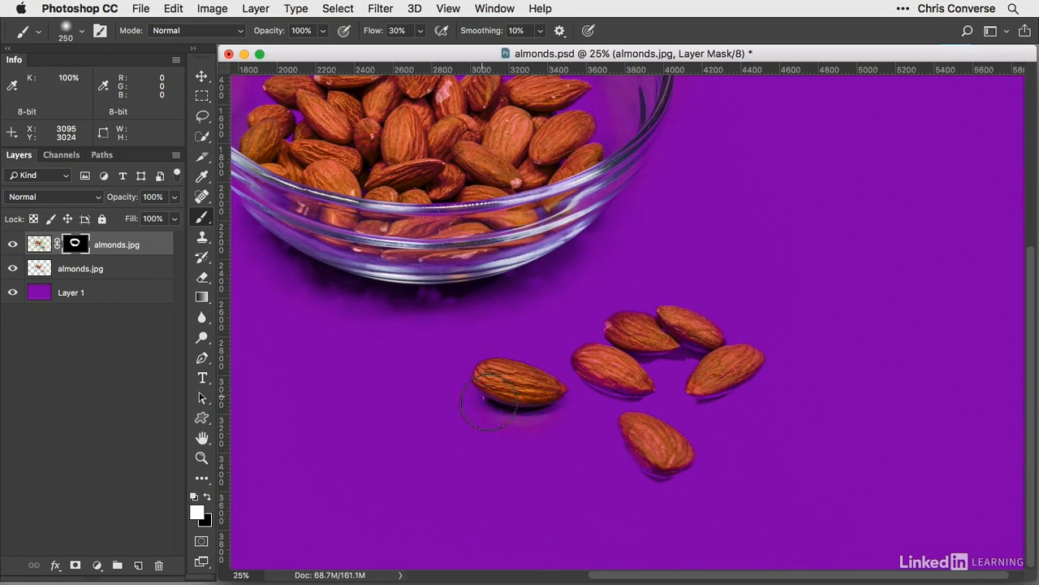
mouse_move(506, 416)
mouse_down()
mouse_move(544, 403)
mouse_move(479, 402)
mouse_move(511, 412)
mouse_move(551, 407)
mouse_move(493, 403)
mouse_move(547, 405)
mouse_move(523, 415)
mouse_move(512, 438)
mouse_up()
Step: Paint black on the mask with a 250 px brush to hide the pale halo below the lone almond's shadow
key(bracketleft)
key(bracketleft)
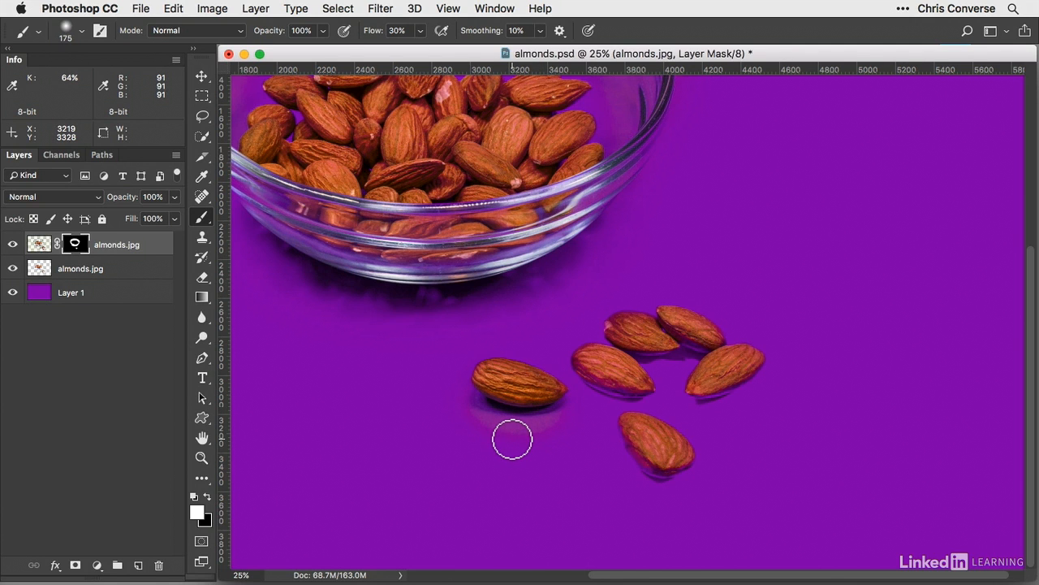
click(207, 495)
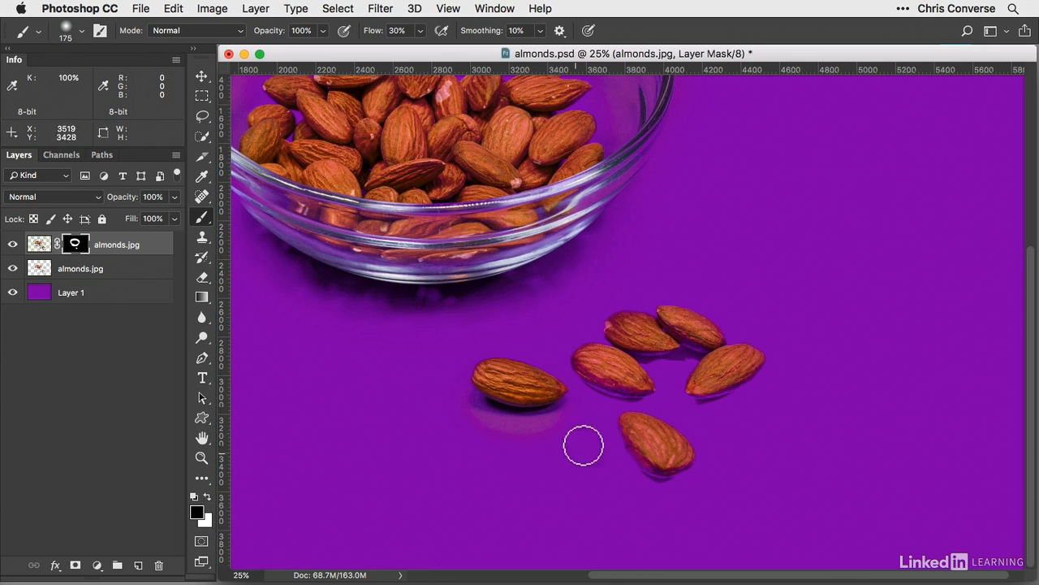
key(bracketright)
key(bracketright)
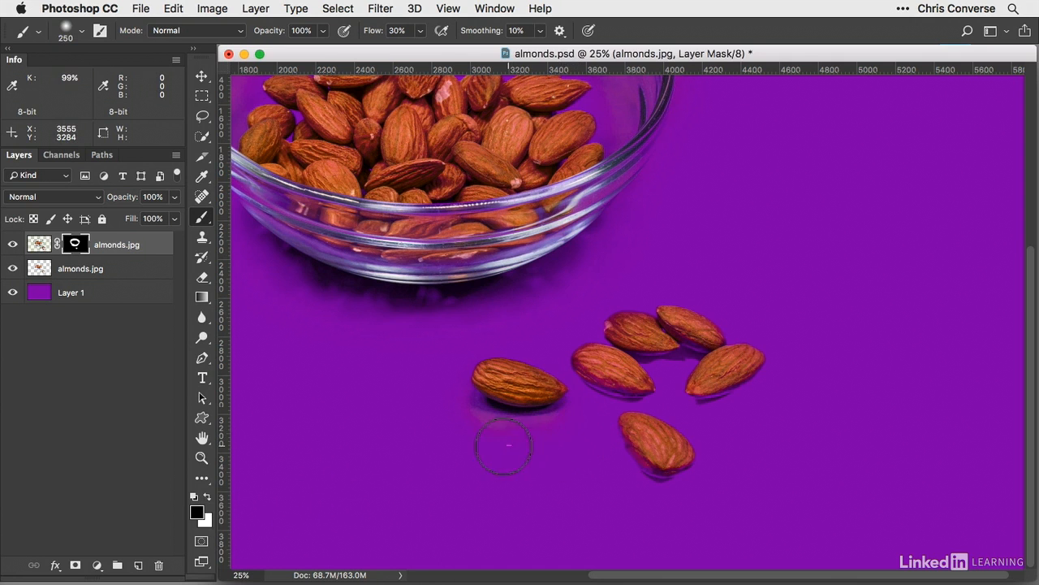
mouse_move(519, 436)
mouse_down()
mouse_move(573, 425)
mouse_move(515, 436)
mouse_move(450, 419)
mouse_up()
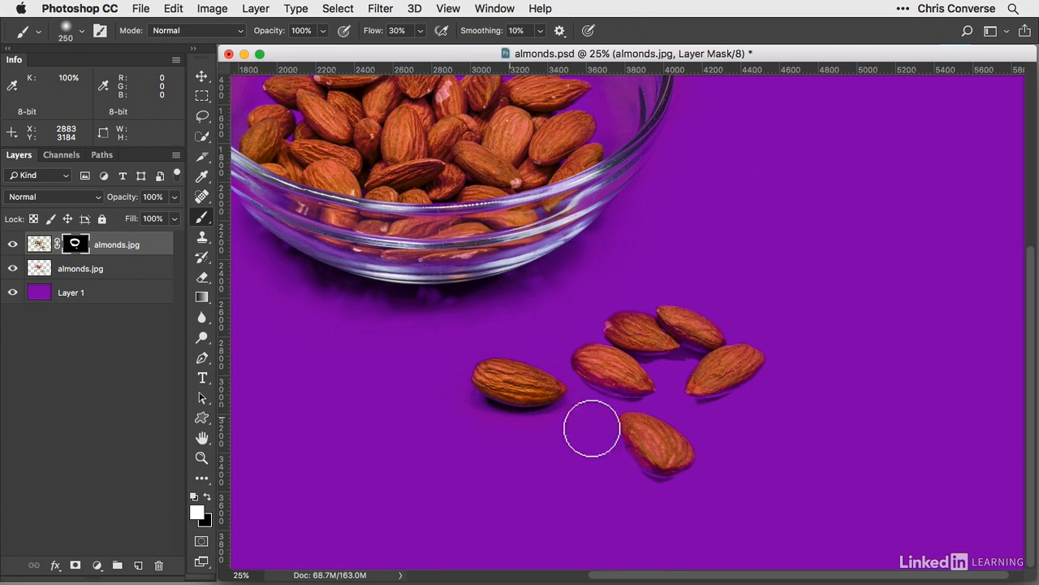
Step: Paint white on the mask with the 250 px brush over the five grouped almonds and their shadows
mouse_move(663, 440)
mouse_down()
mouse_move(662, 464)
mouse_move(647, 461)
mouse_move(665, 467)
mouse_move(640, 449)
mouse_move(640, 458)
mouse_move(623, 431)
mouse_move(671, 471)
mouse_up()
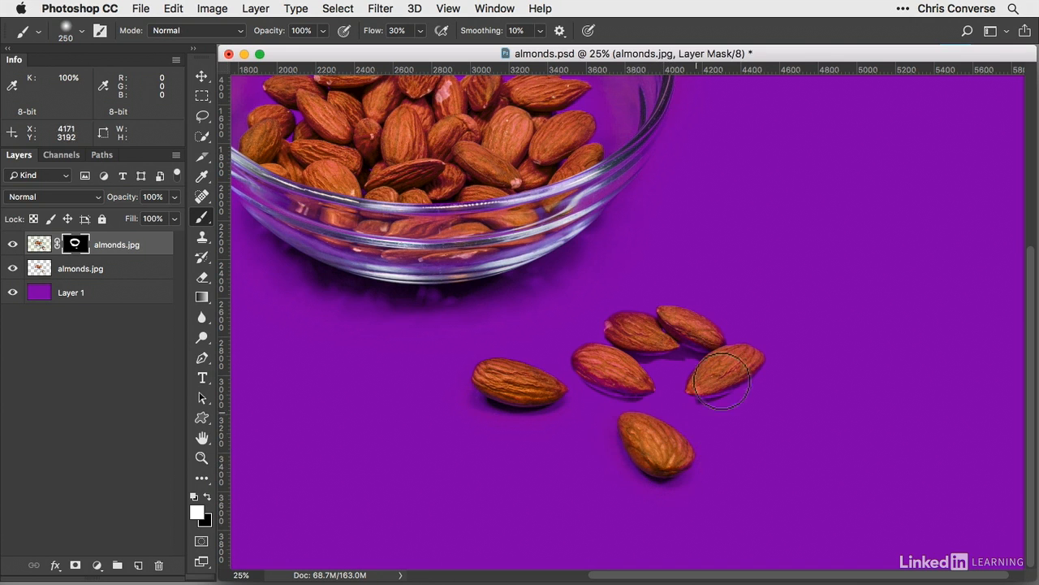
mouse_move(724, 377)
mouse_down()
mouse_move(703, 389)
mouse_move(727, 389)
mouse_move(751, 358)
mouse_move(724, 363)
mouse_move(713, 386)
mouse_move(749, 368)
mouse_move(723, 385)
mouse_move(622, 346)
mouse_move(689, 345)
mouse_up()
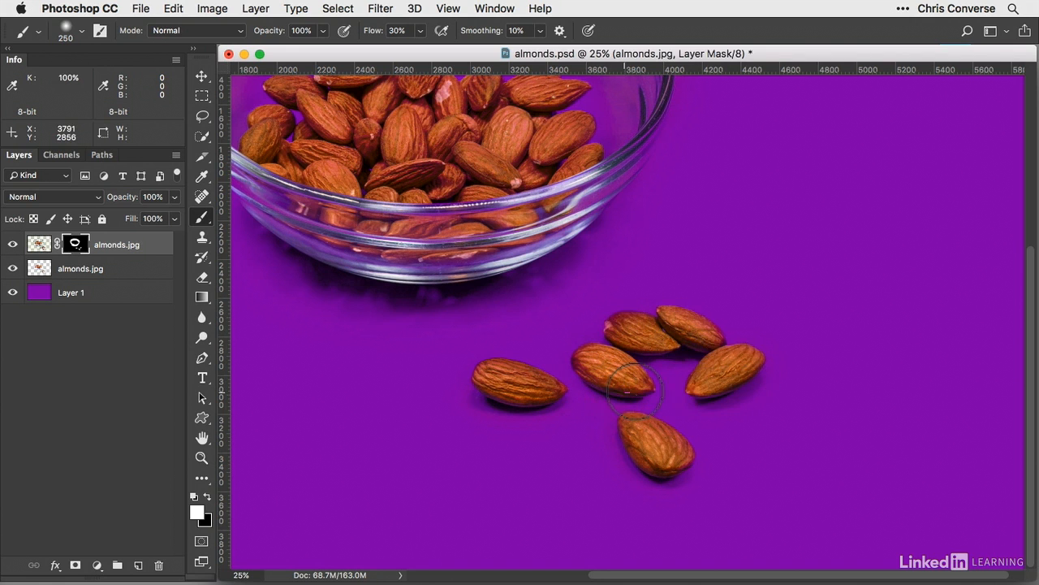
mouse_move(640, 392)
mouse_down()
mouse_move(607, 379)
mouse_move(601, 368)
mouse_move(617, 358)
mouse_move(588, 367)
mouse_move(625, 381)
mouse_move(631, 367)
mouse_move(619, 365)
mouse_move(641, 381)
mouse_up()
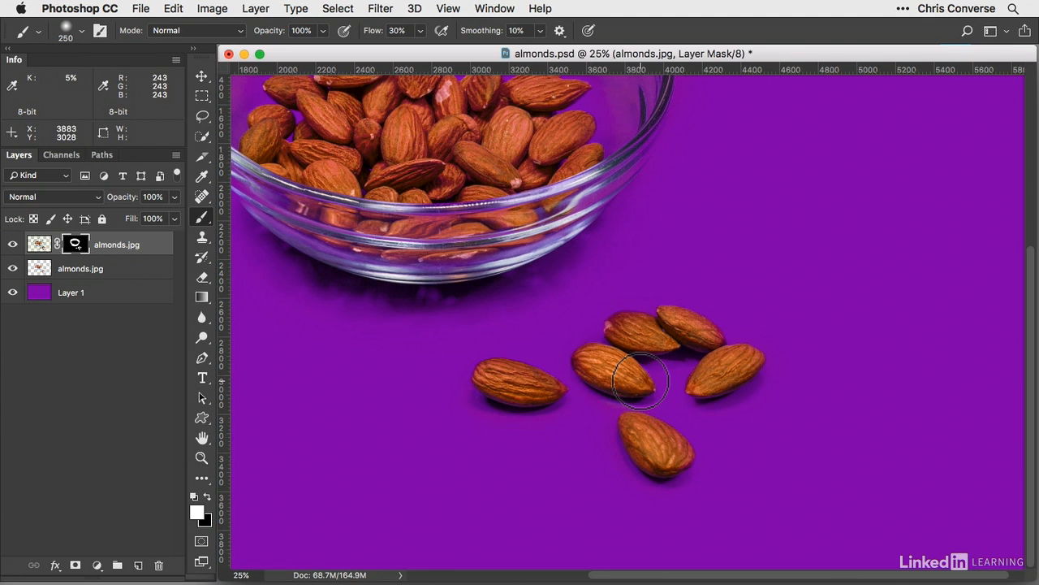